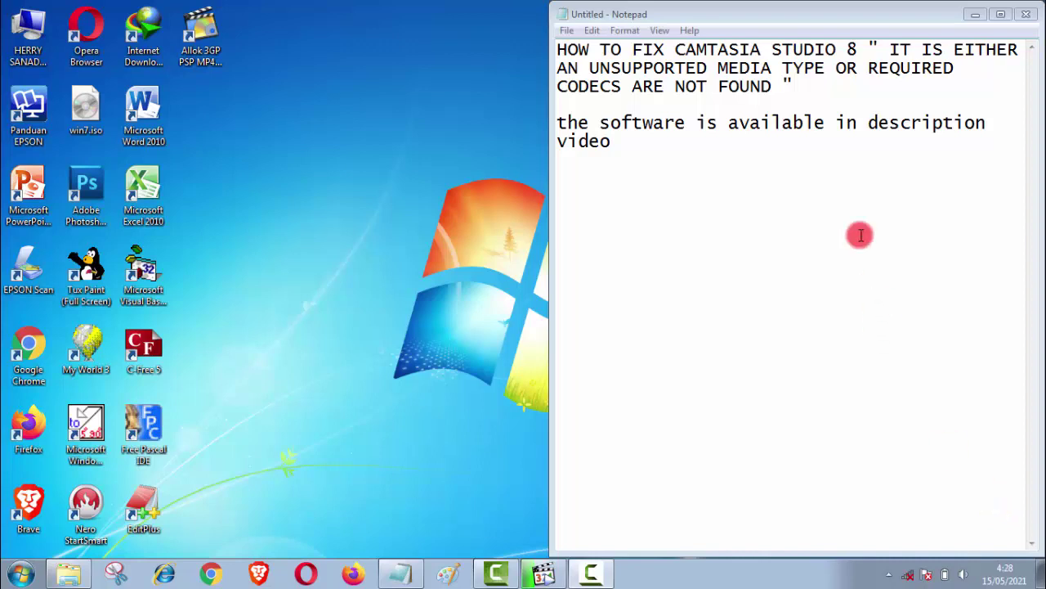
# Switch to Camtasia Studio and try to import spongebob video.mp4 from the Downloads folder.
pyautogui.click(840, 97)
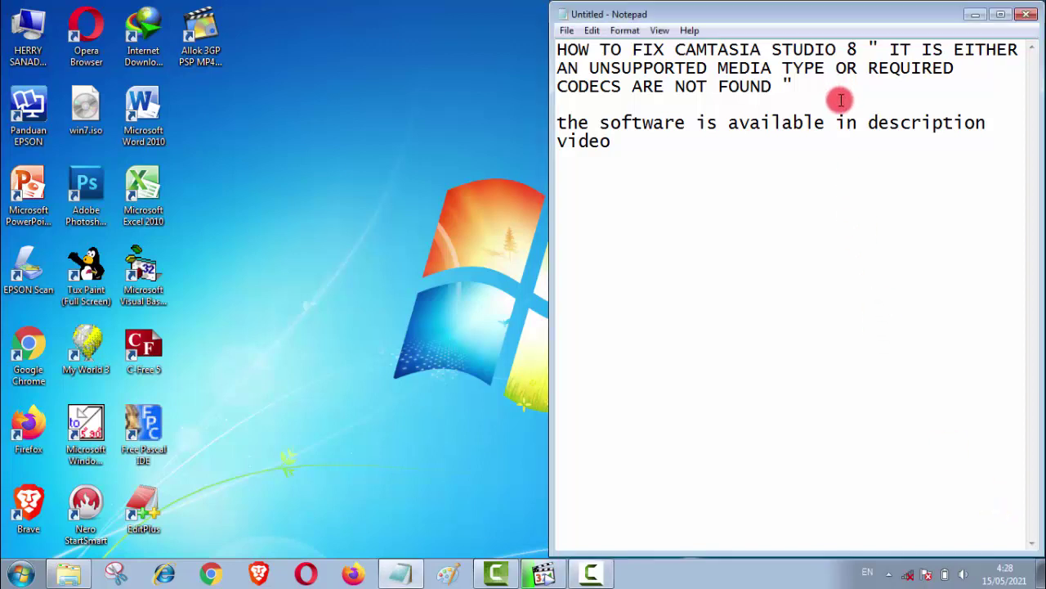
pyautogui.click(496, 570)
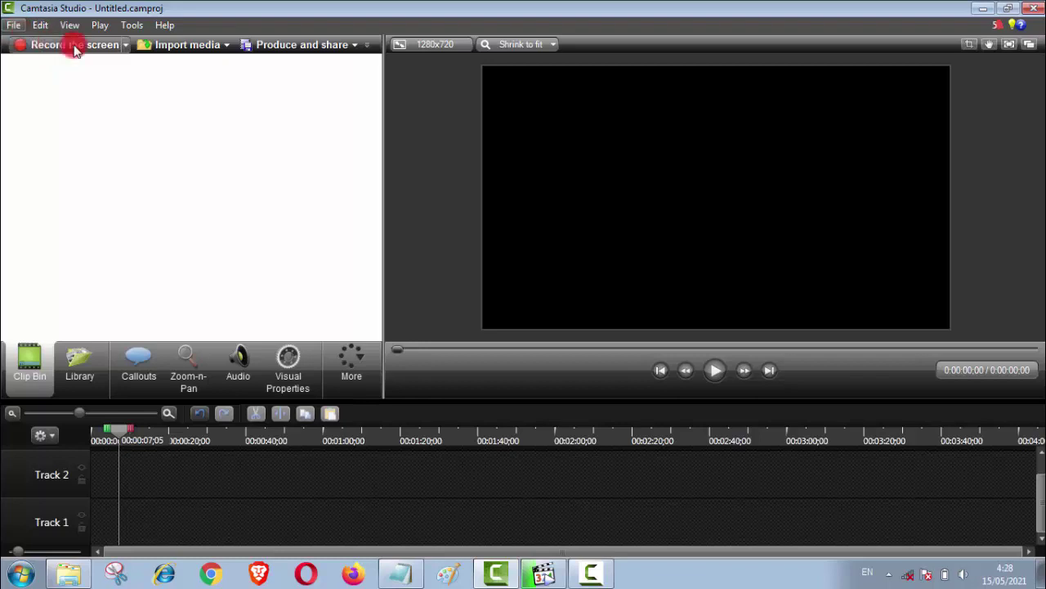
pyautogui.click(188, 49)
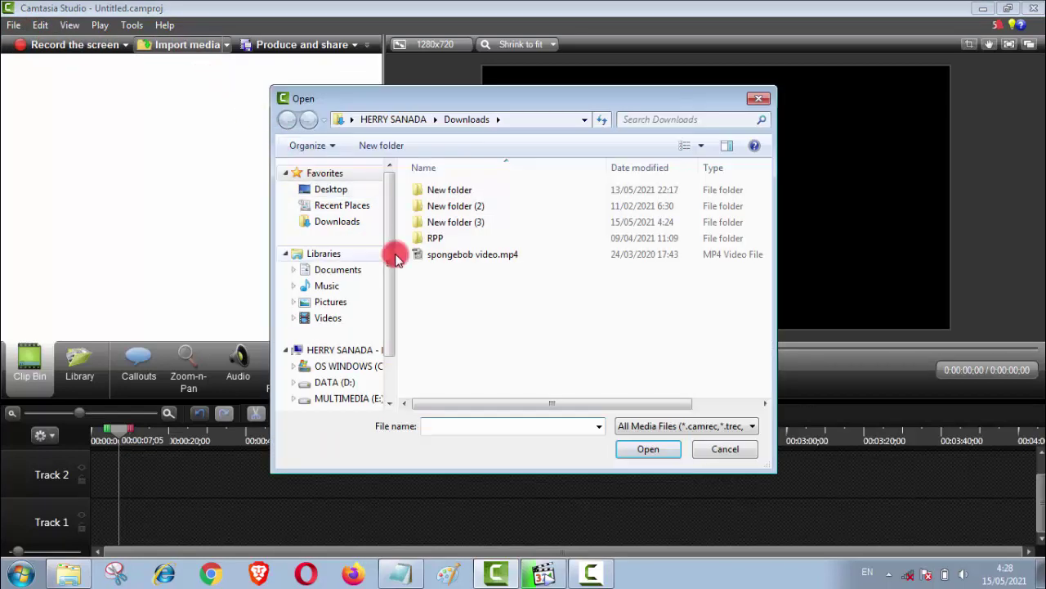
pyautogui.click(533, 254)
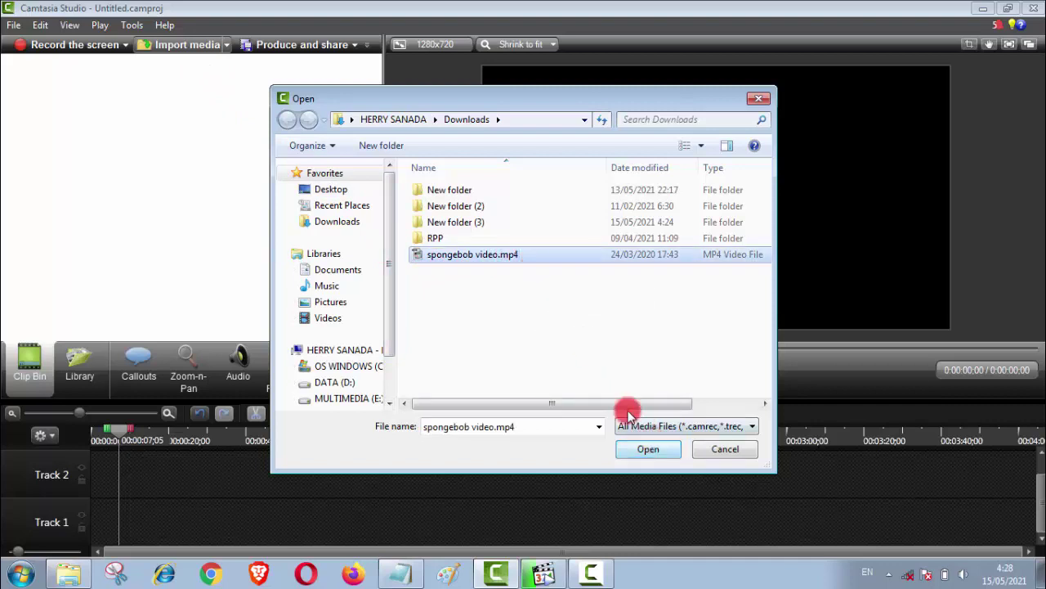
pyautogui.click(656, 451)
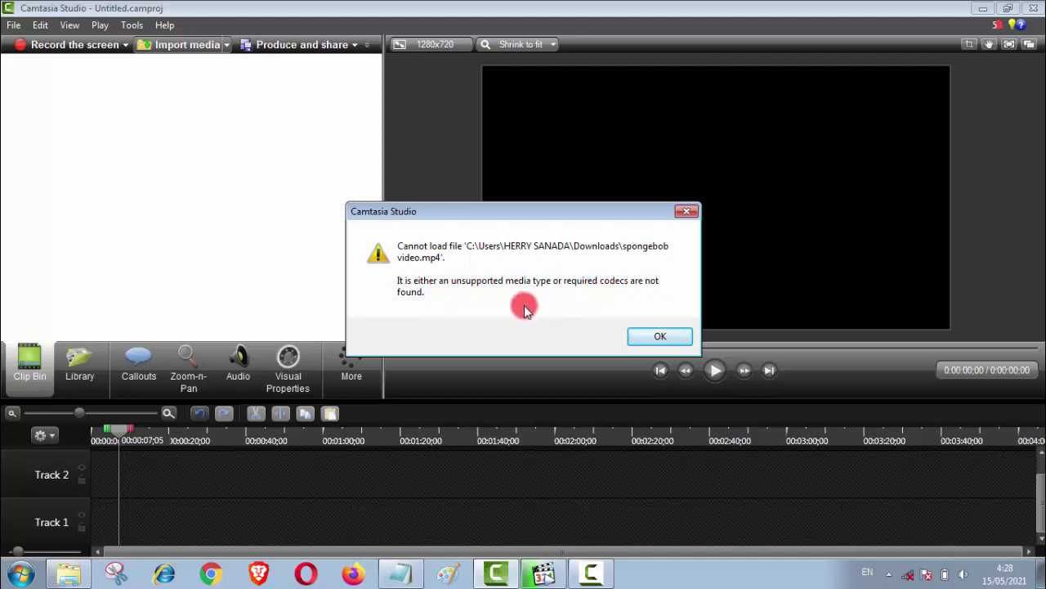
pyautogui.click(660, 338)
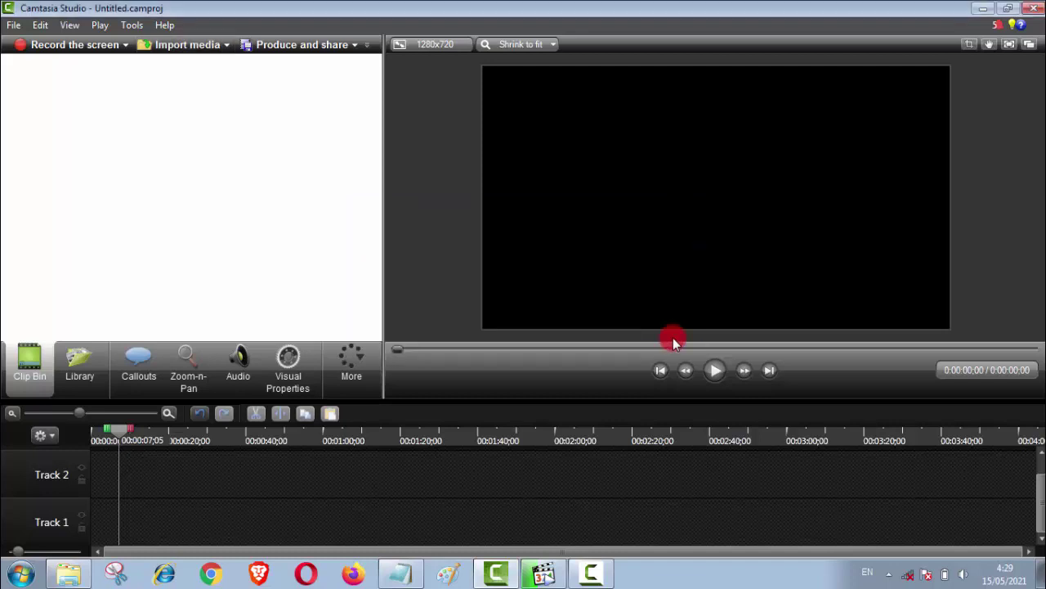
pyautogui.click(984, 10)
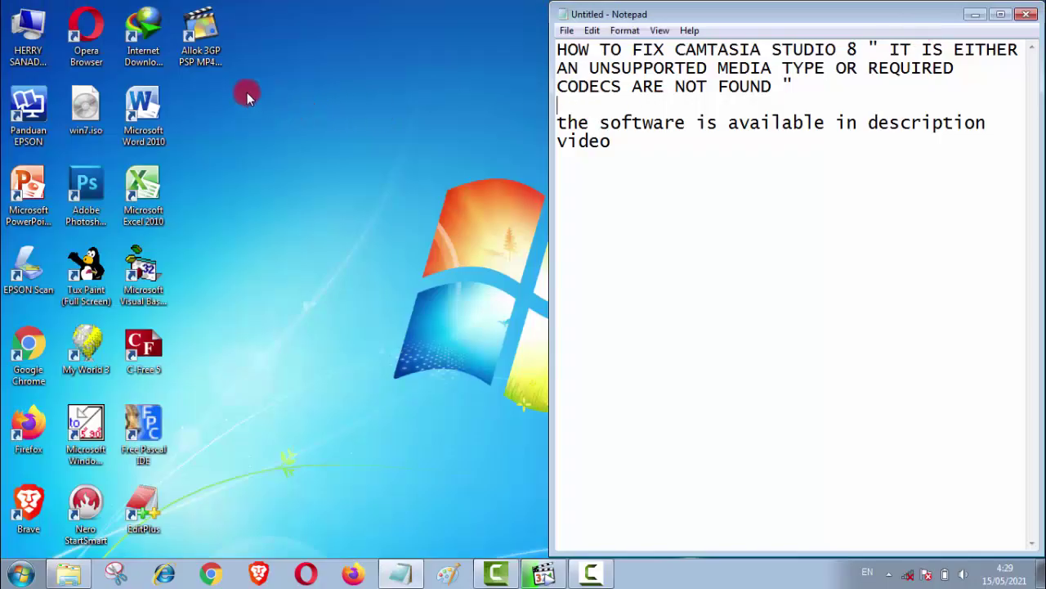
# Open Allok 3GP PSP MP4 iPod Video Converter and add spongebob video.mp4 from the Downloads folder as a source file.
pyautogui.click(214, 50)
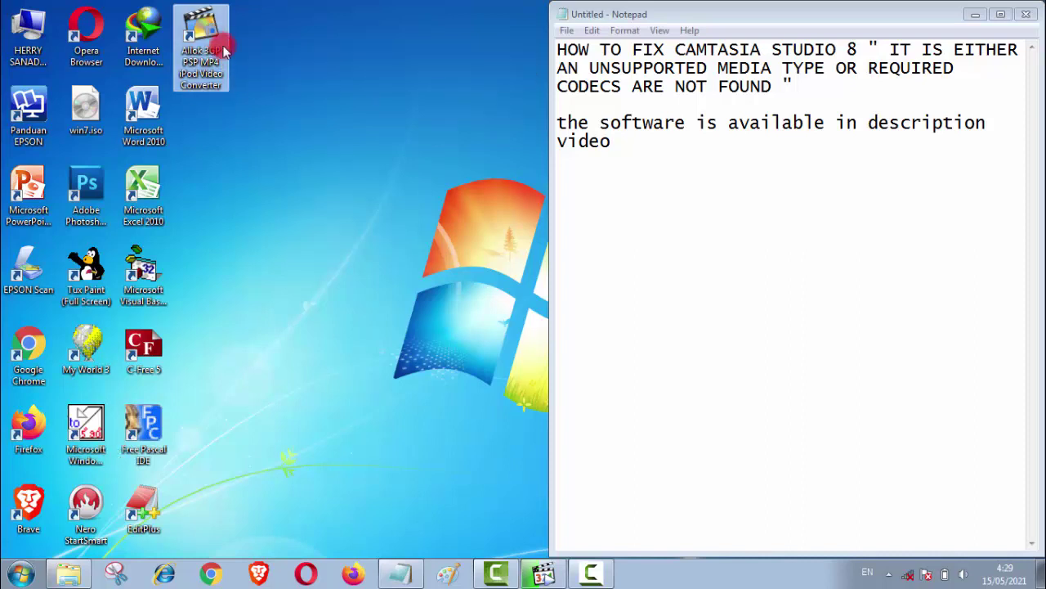
pyautogui.doubleClick(227, 51)
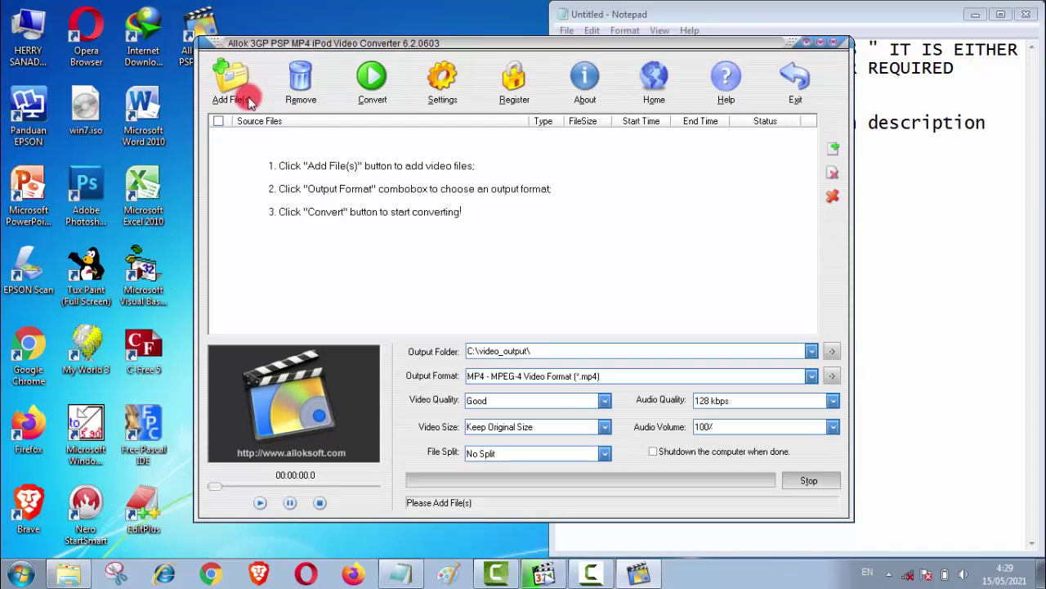
pyautogui.click(235, 94)
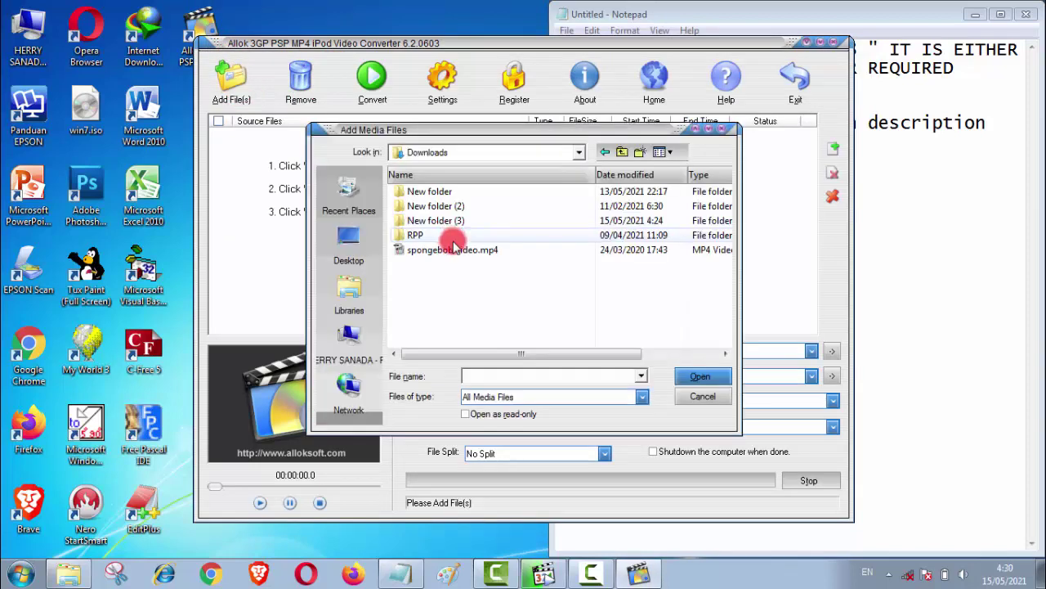
pyautogui.click(570, 254)
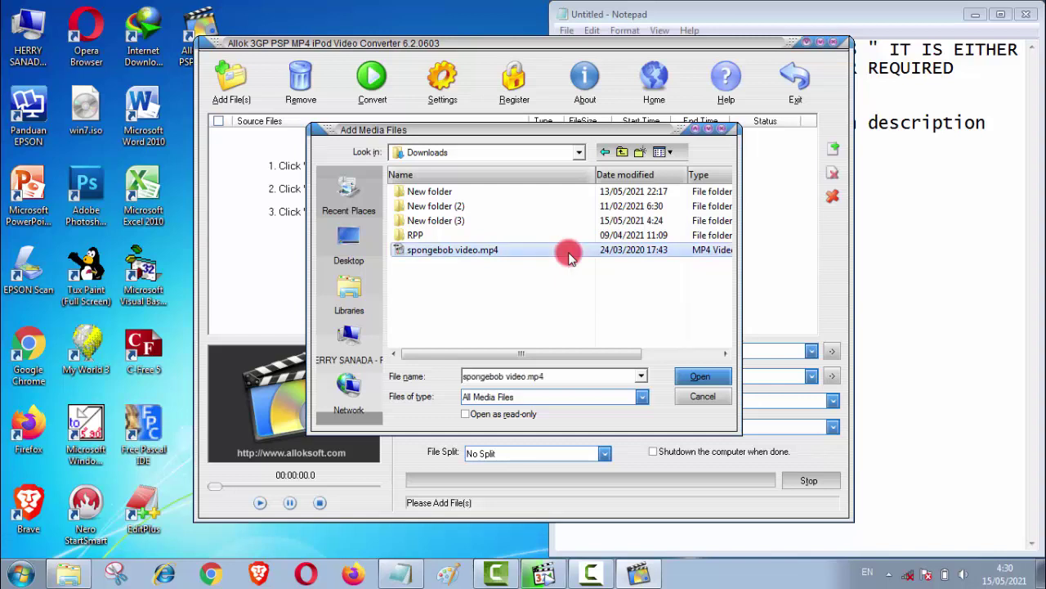
pyautogui.click(719, 381)
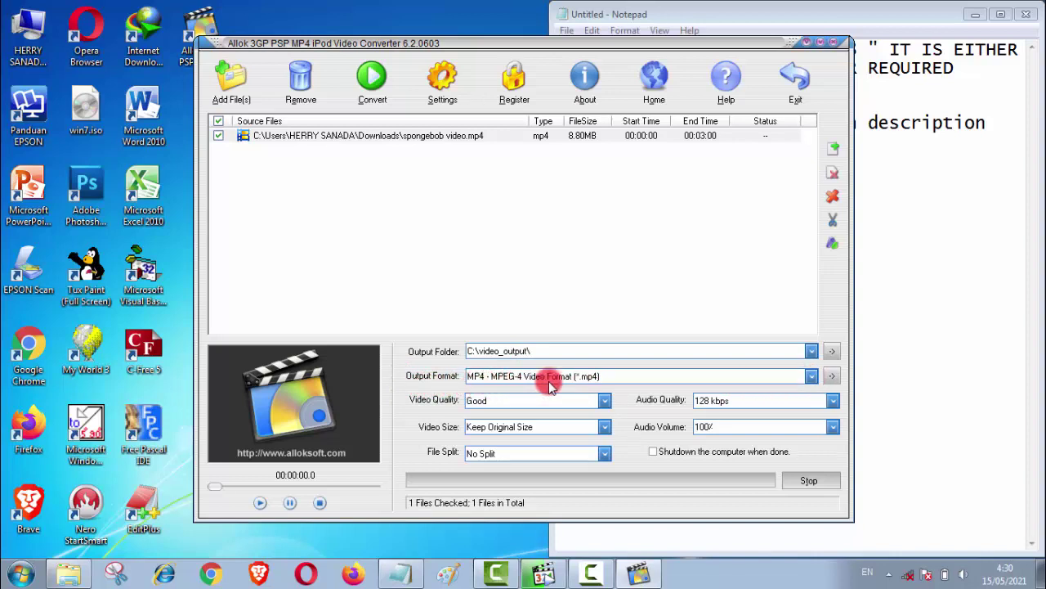
# Set the output format to MP4 - MPEG-4 Video Format (*.mp4) and convert the video.
pyautogui.click(811, 376)
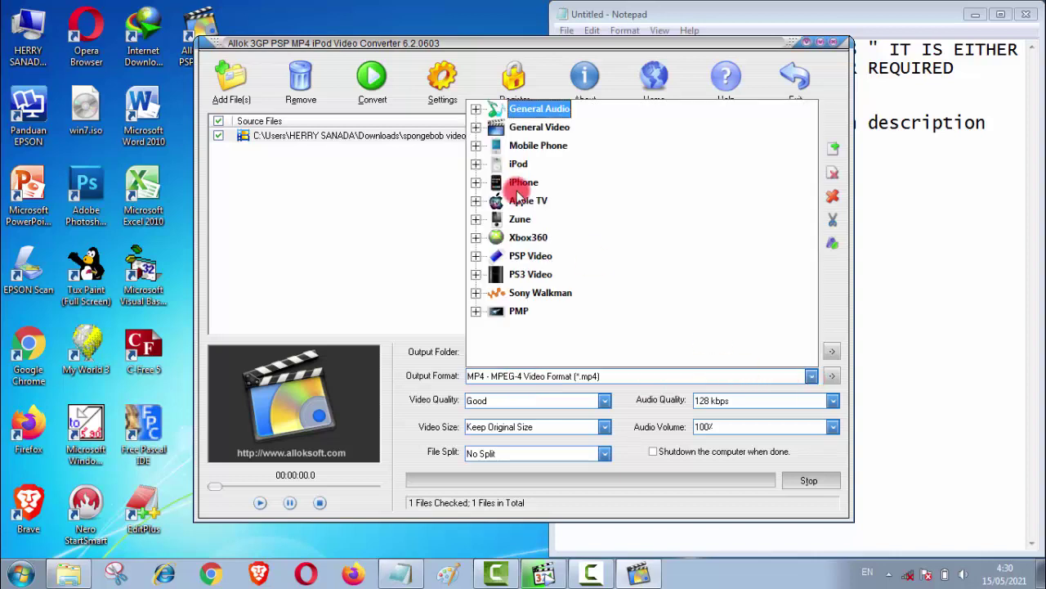
pyautogui.click(475, 129)
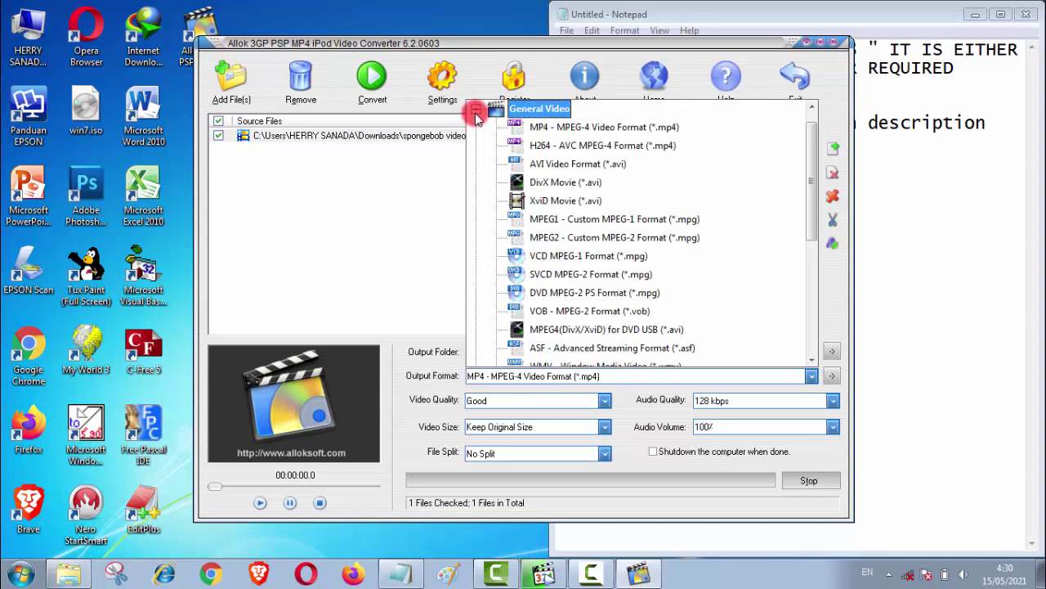
pyautogui.click(678, 131)
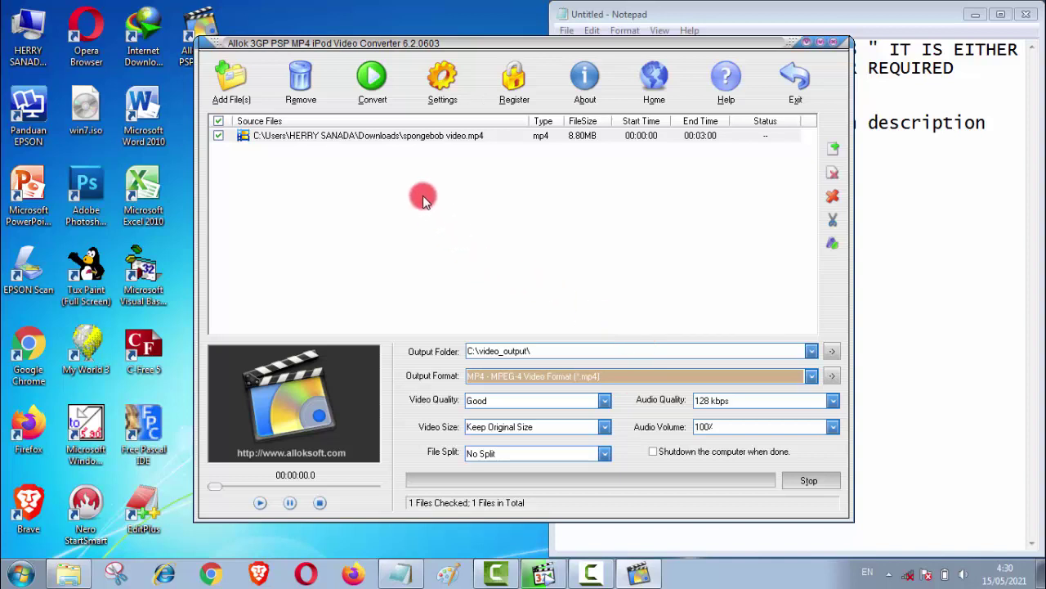
pyautogui.click(386, 88)
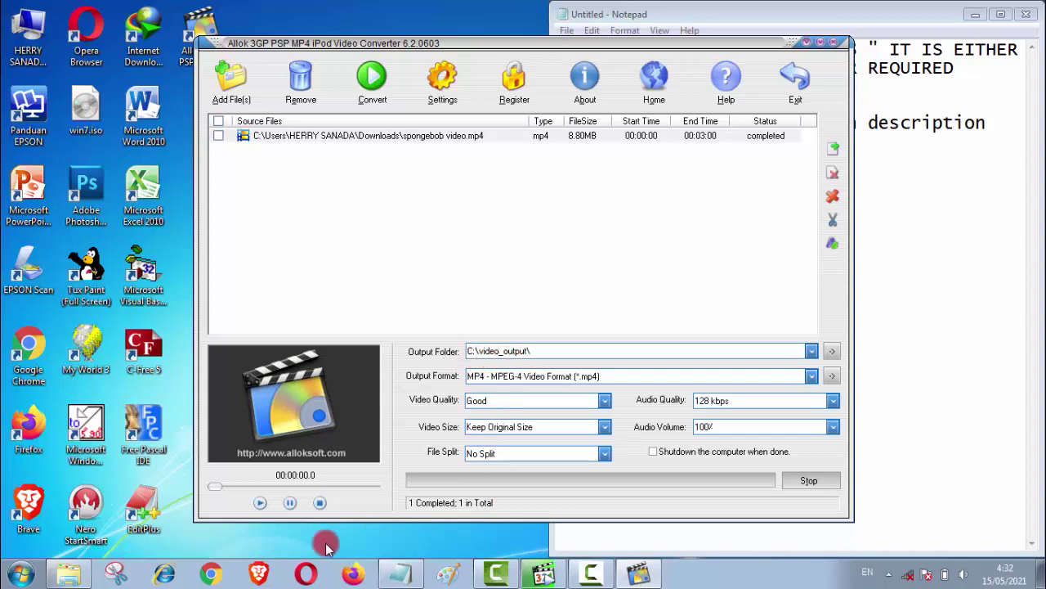
# Switch to Windows Explorer and locate the converted spongebob video.mp4 in the video_output folder on drive C.
pyautogui.click(68, 573)
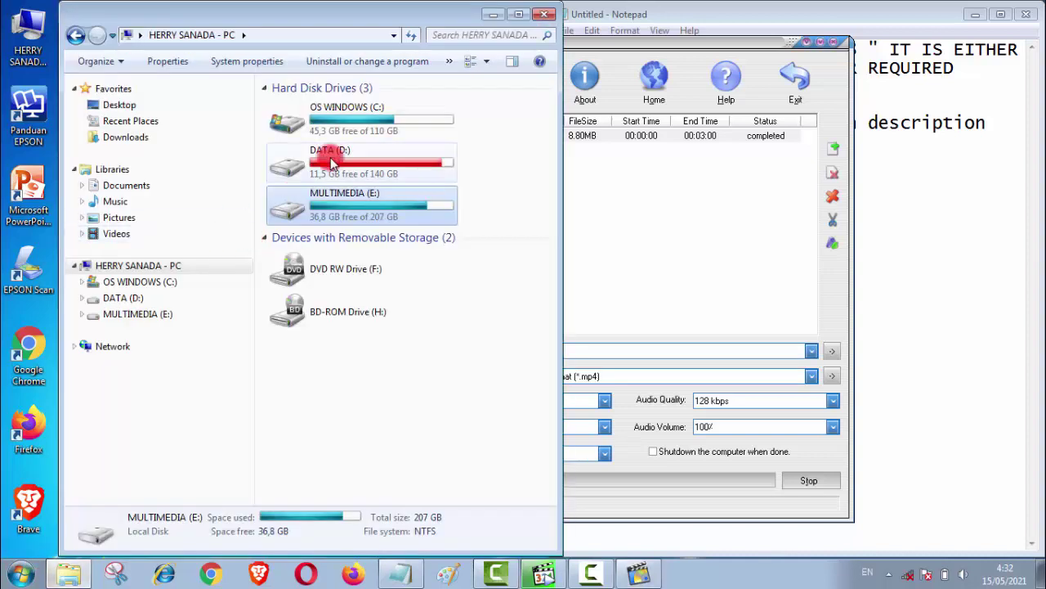
pyautogui.doubleClick(352, 114)
pyautogui.scroll(-1, 337, 458)
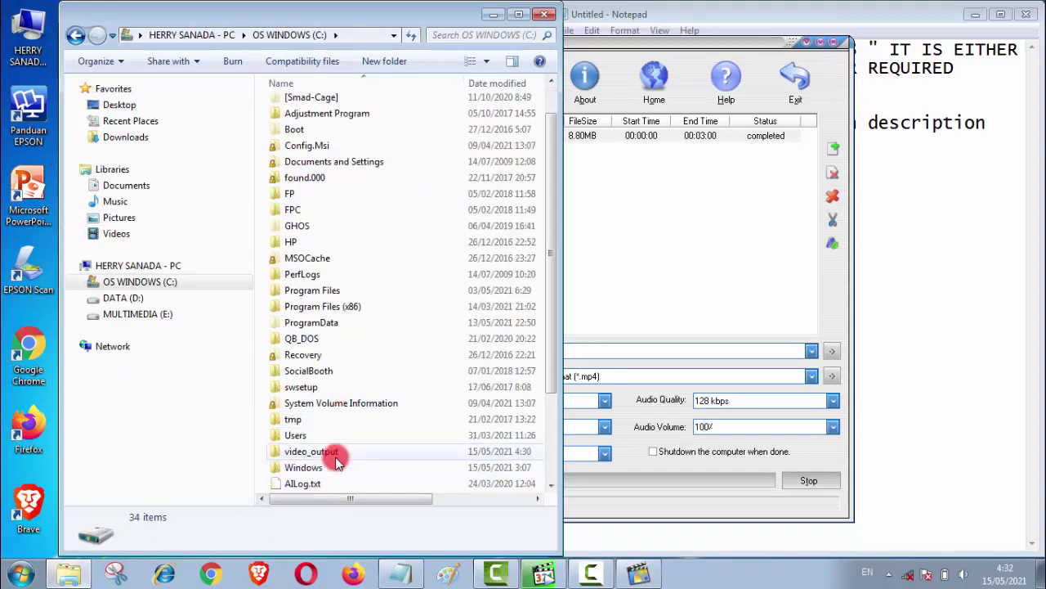
pyautogui.scroll(-2, 337, 462)
pyautogui.doubleClick(357, 337)
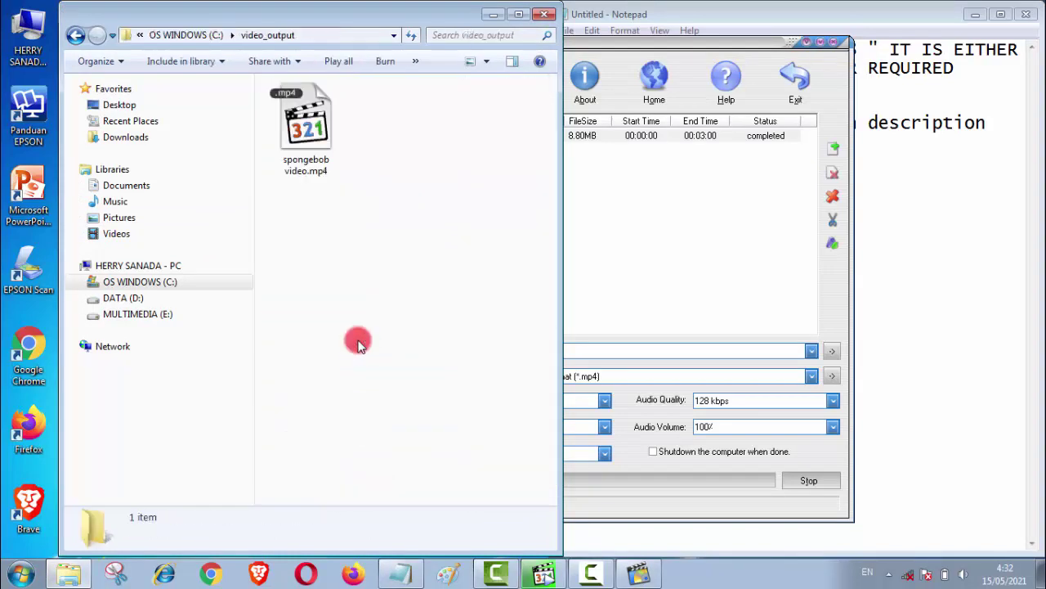
pyautogui.click(316, 159)
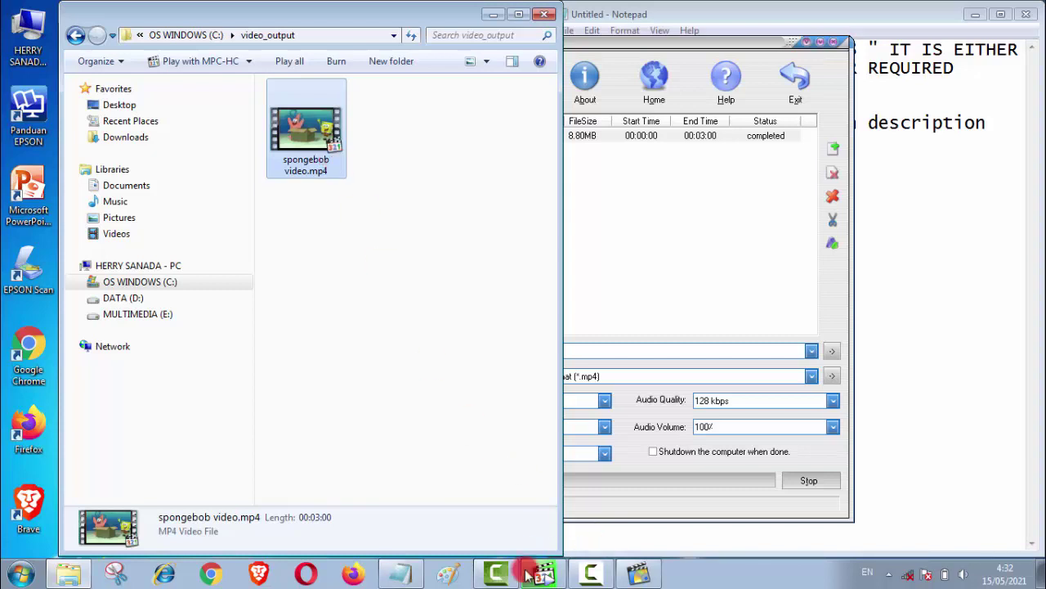
# Switch to Camtasia Studio and import the converted spongebob video.mp4 from C:\video_output.
pyautogui.click(499, 577)
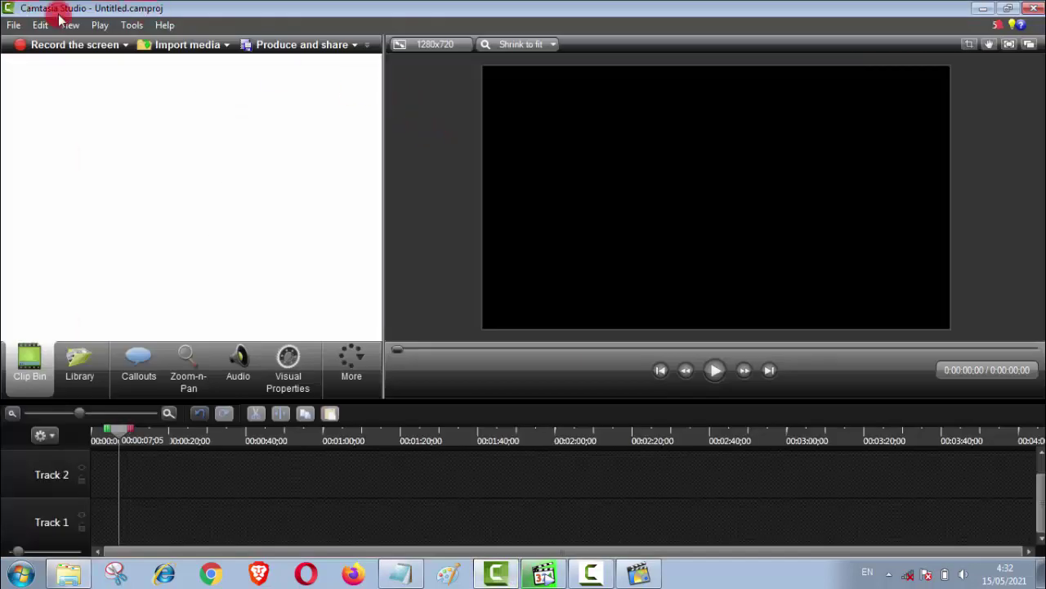
pyautogui.click(211, 45)
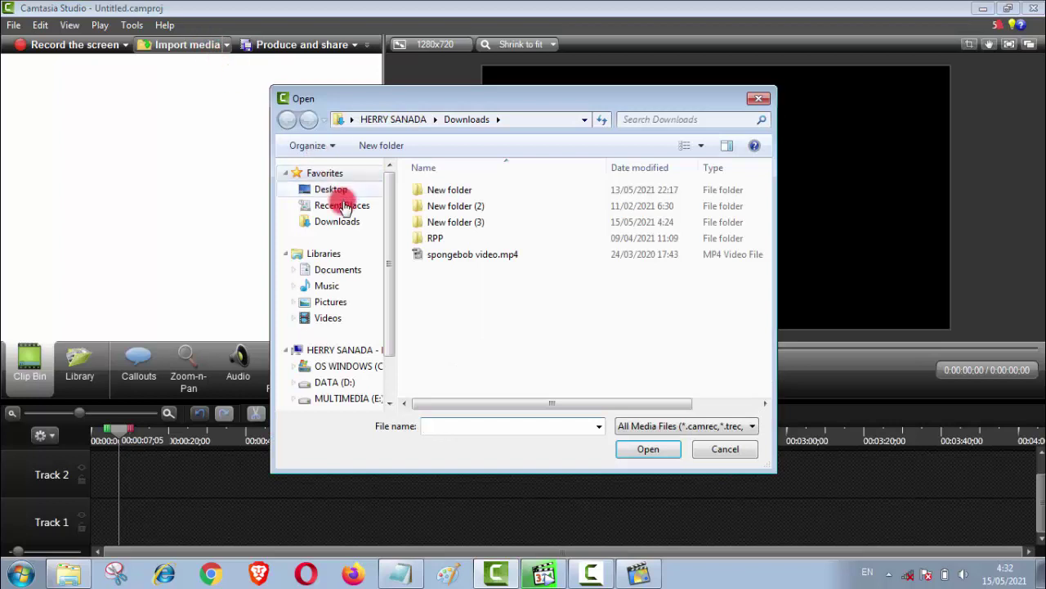
pyautogui.click(348, 365)
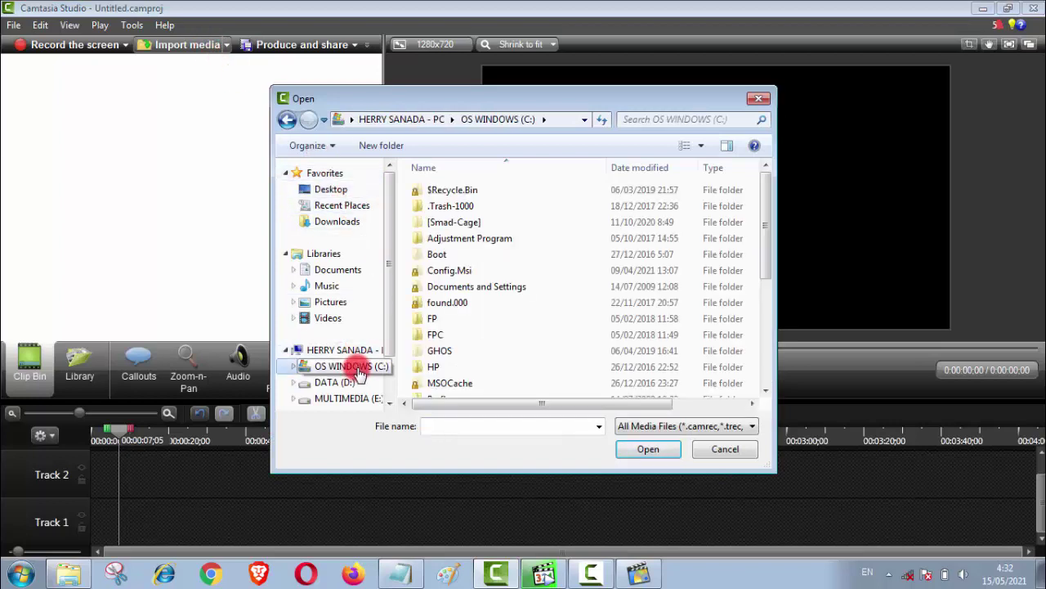
pyautogui.click(479, 366)
pyautogui.scroll(-4, 480, 357)
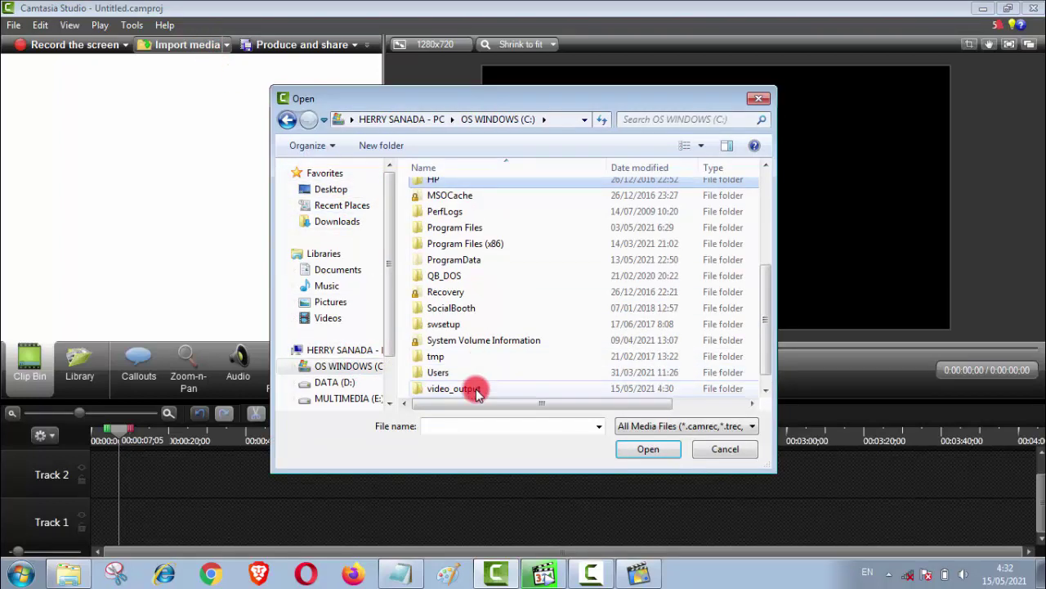
pyautogui.doubleClick(477, 391)
pyautogui.click(485, 204)
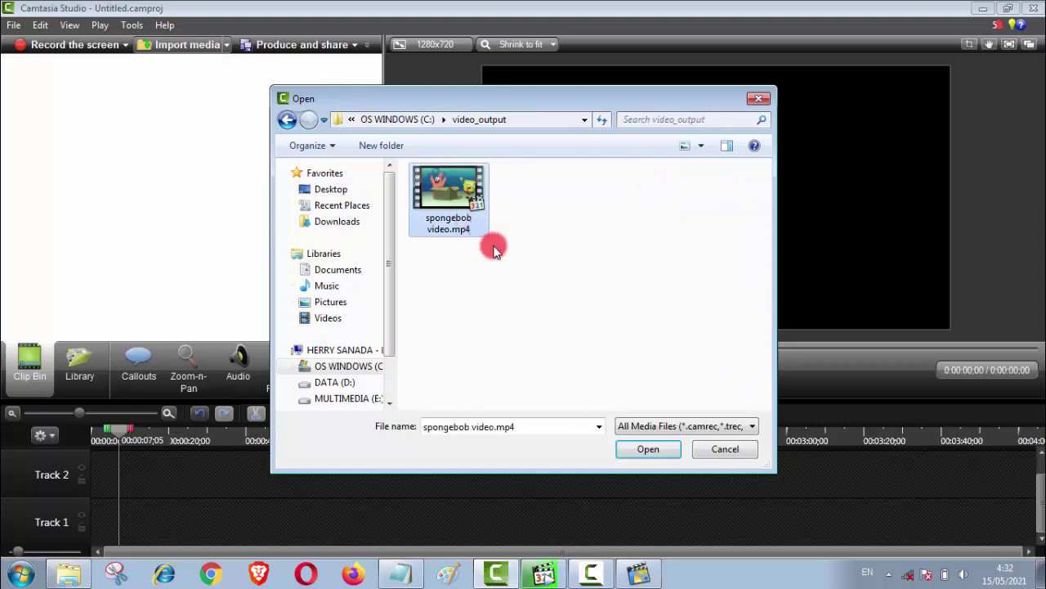
pyautogui.click(649, 449)
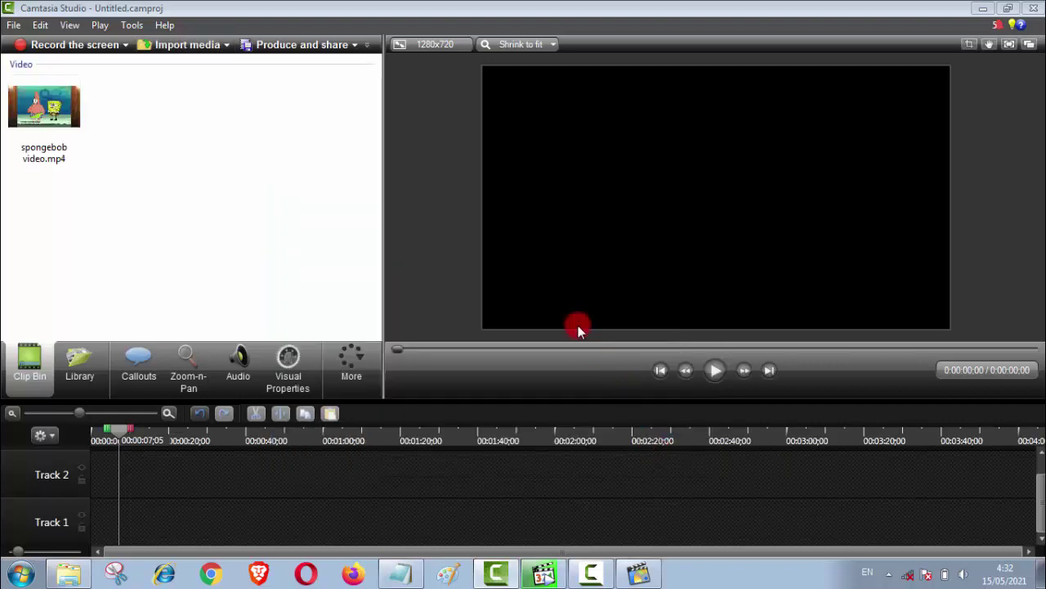
# Add the imported spongebob video.mp4 to Track 1 of the timeline and stretch it to fill the 1280x720 canvas.
pyautogui.rightClick(83, 123)
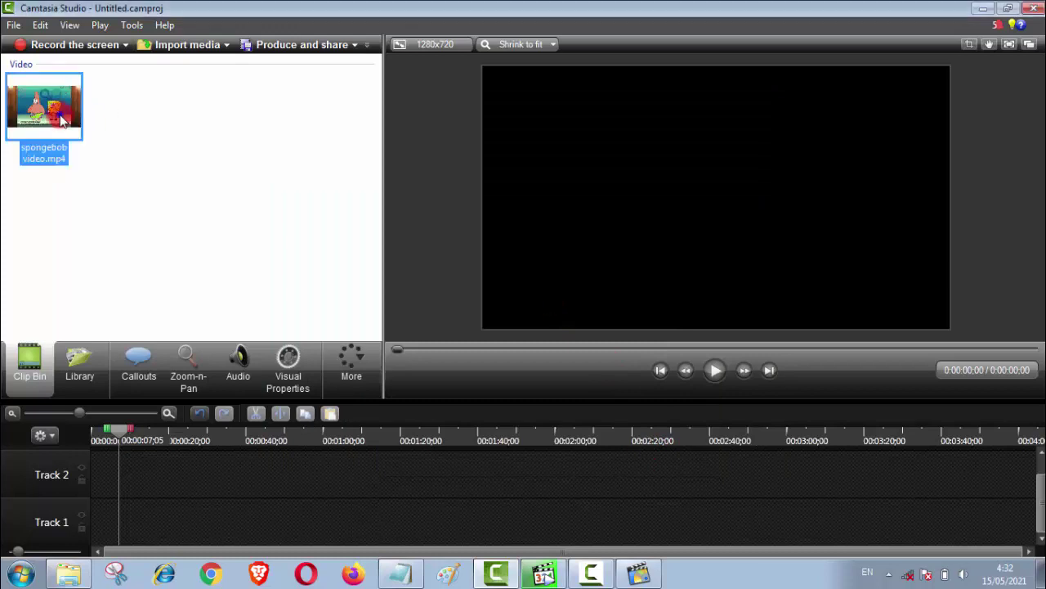
pyautogui.click(123, 125)
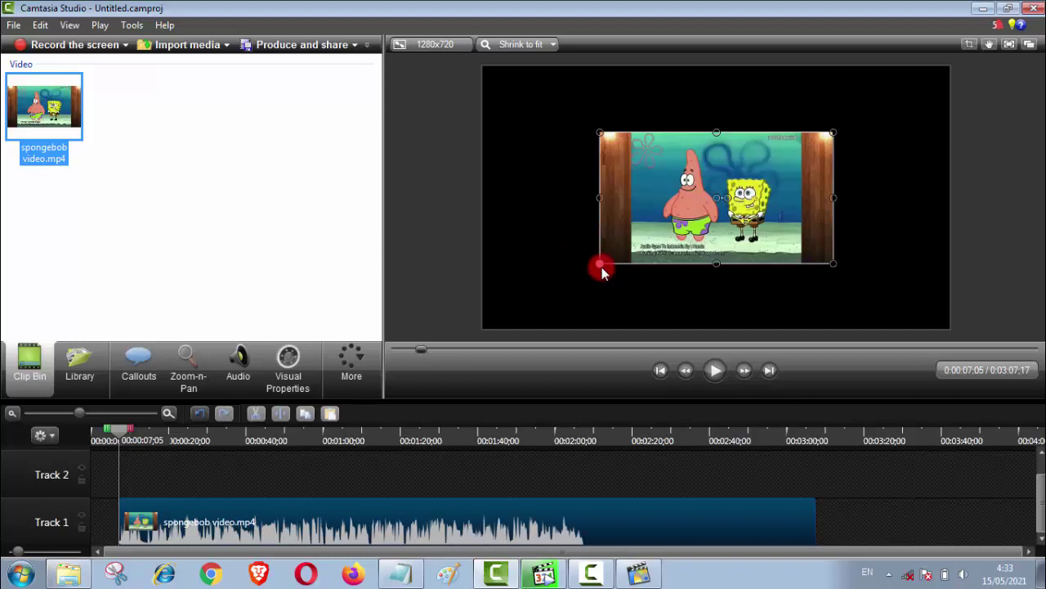
pyautogui.moveTo(601, 266); pyautogui.dragTo(496, 319)
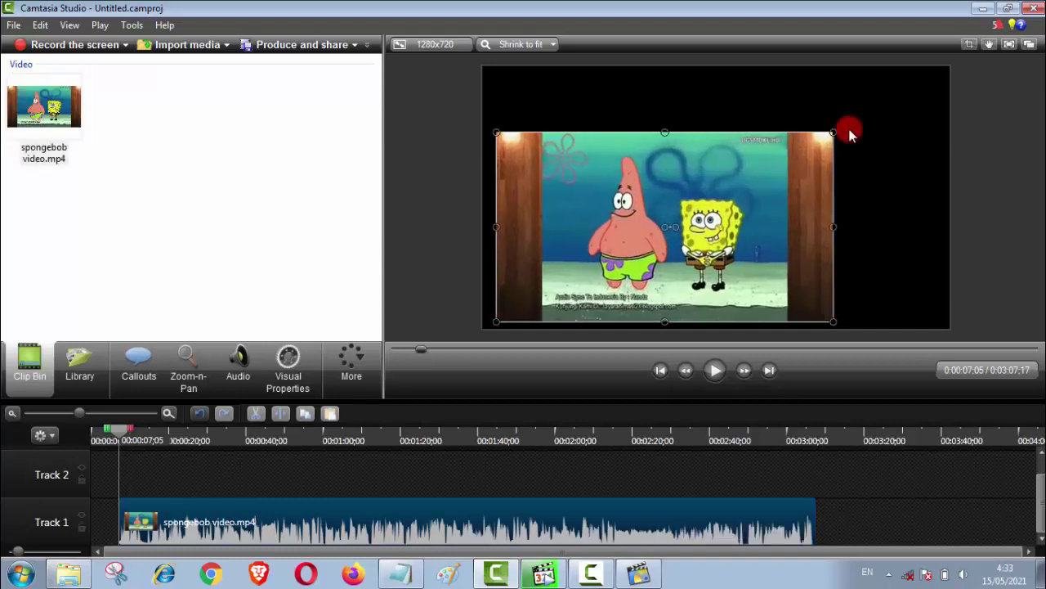
pyautogui.moveTo(833, 132); pyautogui.dragTo(950, 67)
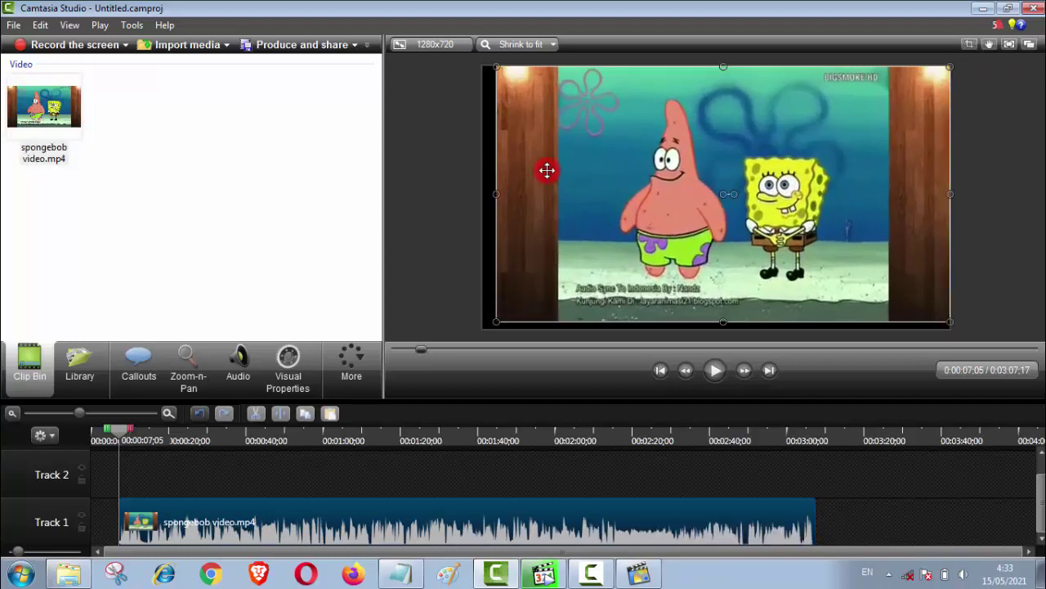
pyautogui.moveTo(496, 195); pyautogui.dragTo(483, 196)
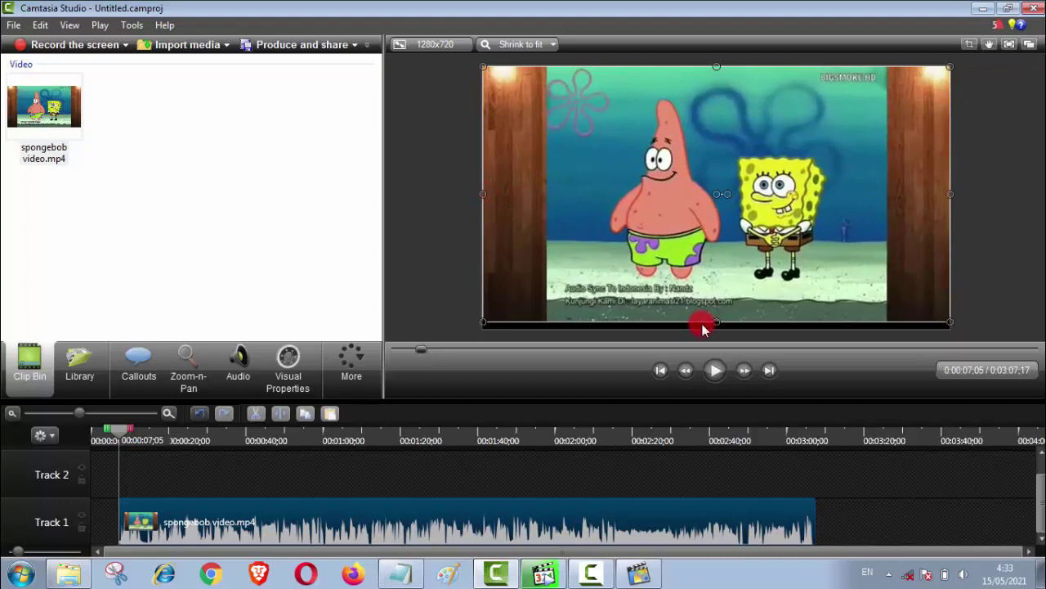
pyautogui.moveTo(722, 327); pyautogui.dragTo(709, 358)
pyautogui.click(878, 497)
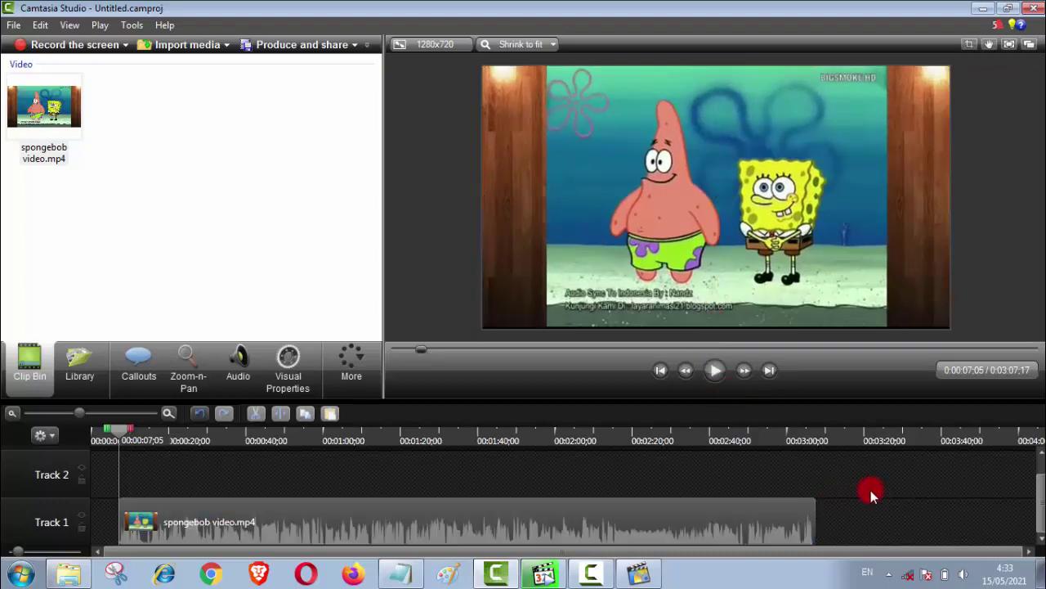